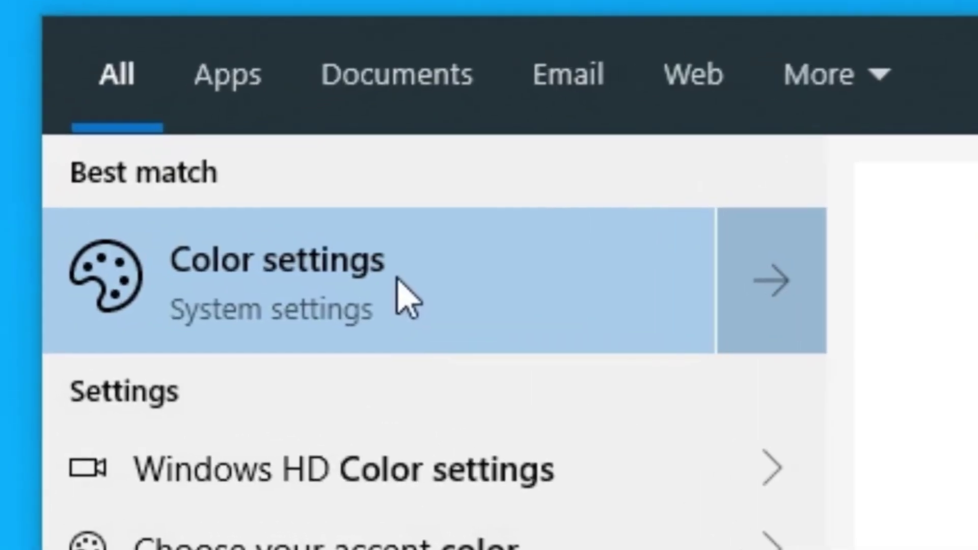
# - Open the Color settings page from the 'color settings' search results
pyautogui.click(91, 268)
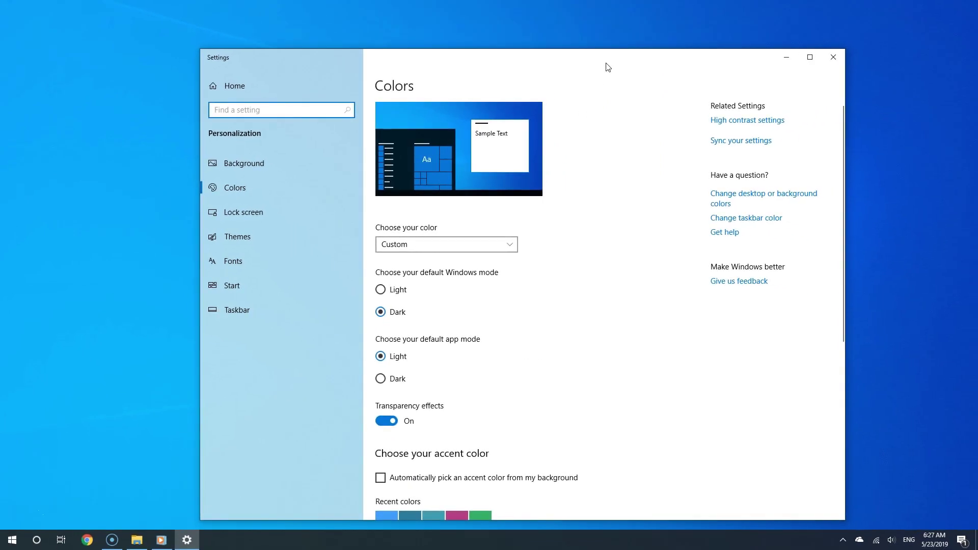
# - Move the Settings window, switch Windows to Light mode and check the light Start menu
pyautogui.moveTo(607, 67); pyautogui.dragTo(537, 55)
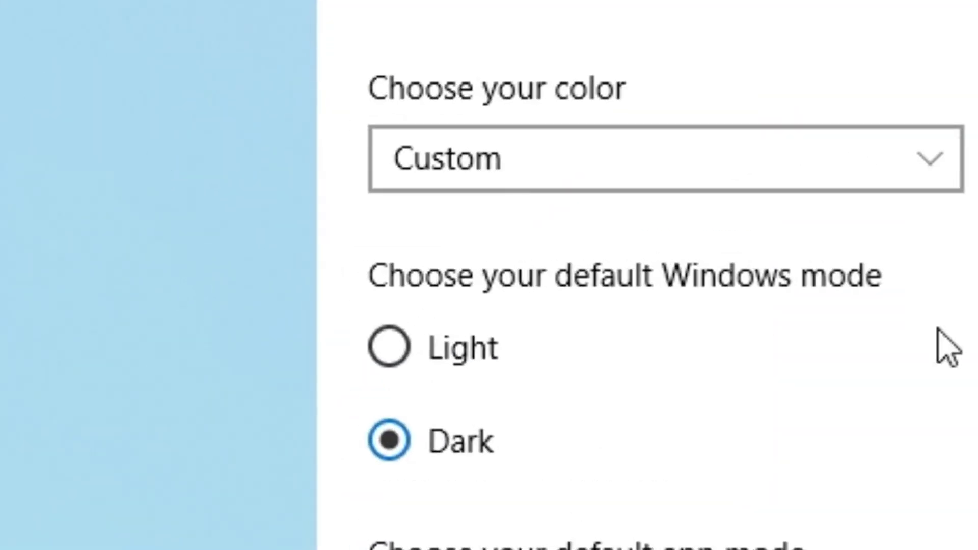
pyautogui.click(389, 356)
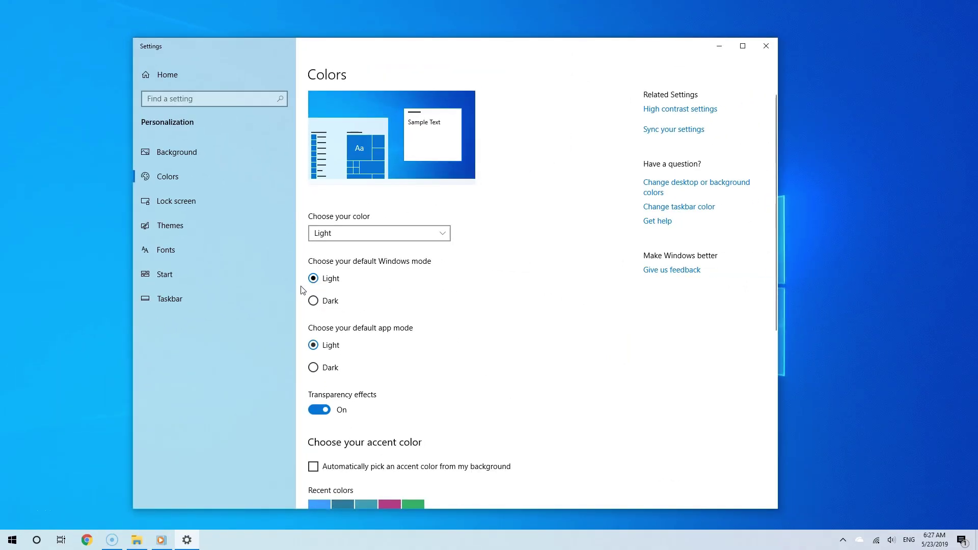
pyautogui.click(13, 539)
pyautogui.click(12, 539)
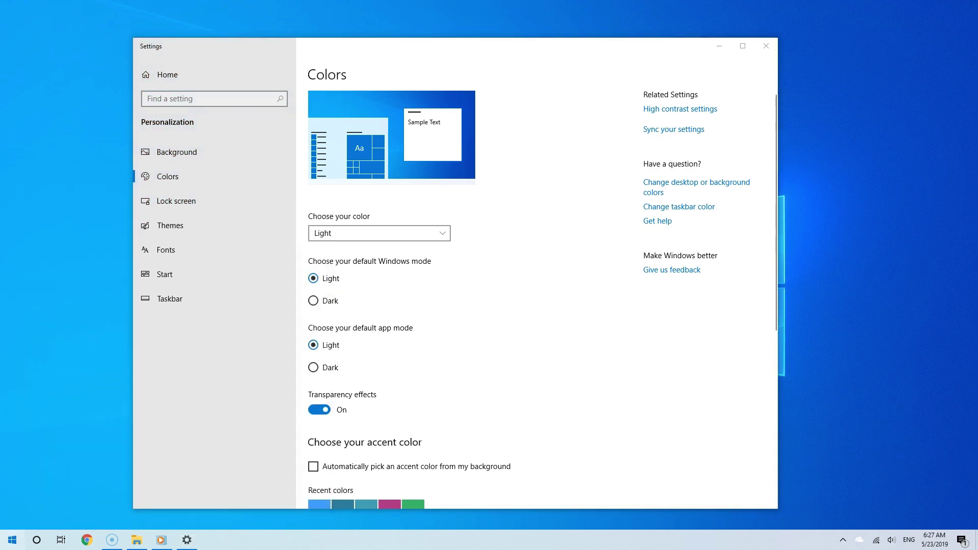
pyautogui.click(13, 539)
pyautogui.click(12, 539)
pyautogui.click(12, 539)
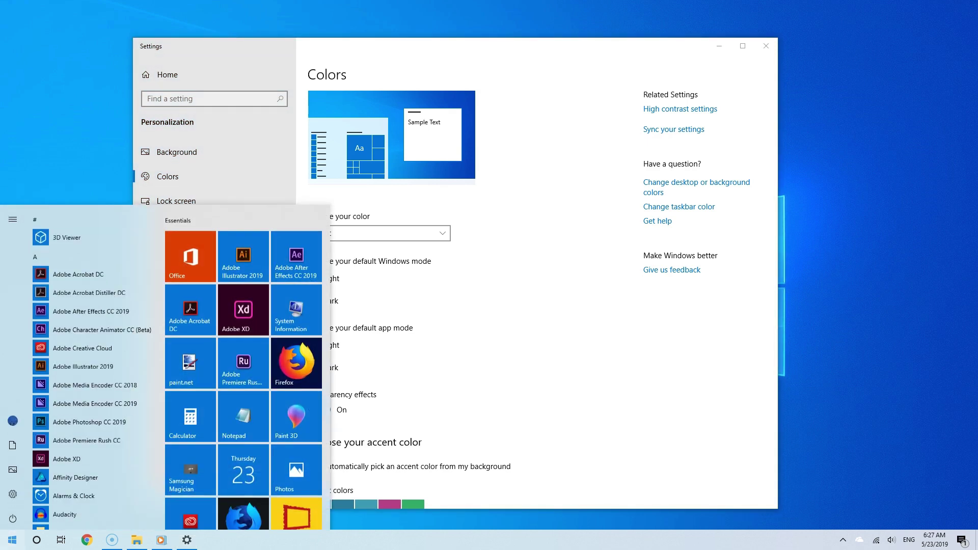
pyautogui.click(12, 539)
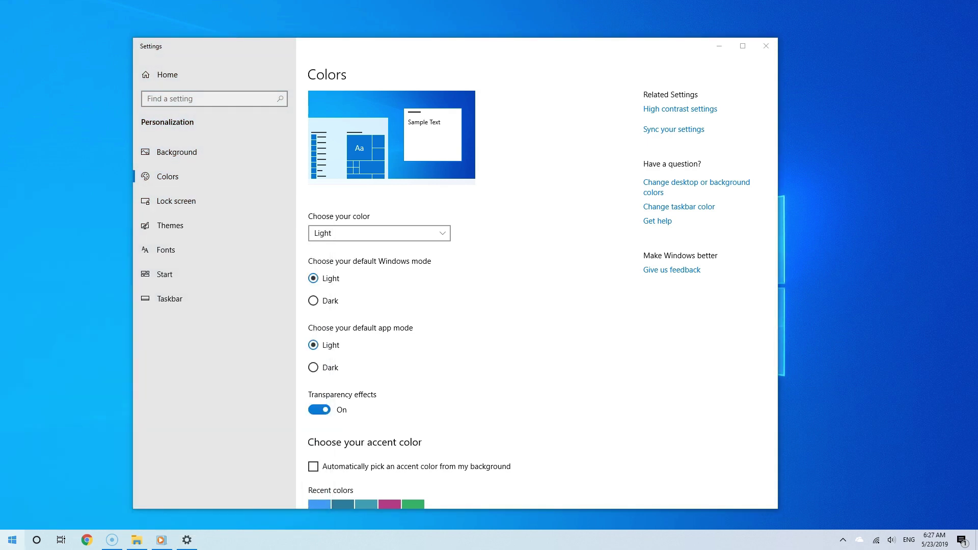
# - Compare Dark and Light Windows modes, finally settling on Light
pyautogui.click(324, 303)
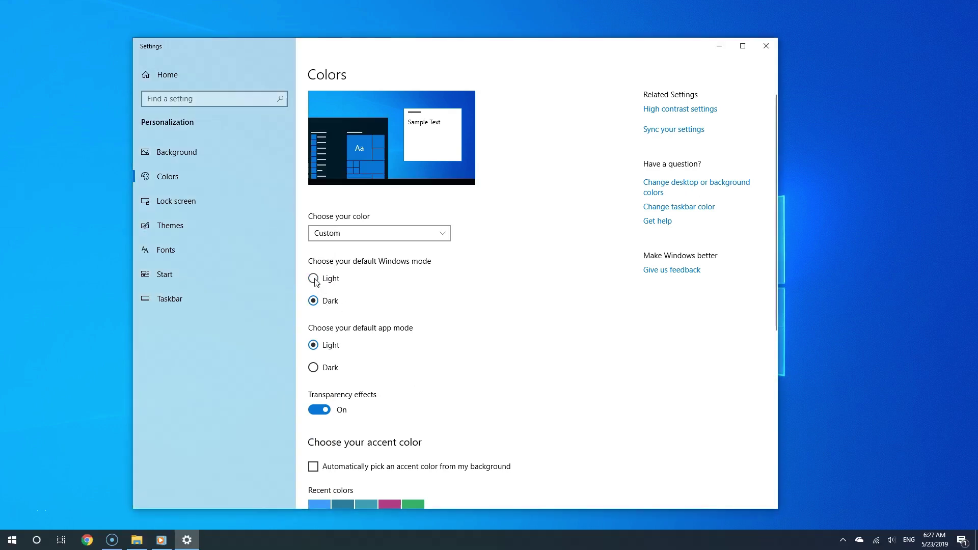
pyautogui.click(313, 278)
pyautogui.click(313, 301)
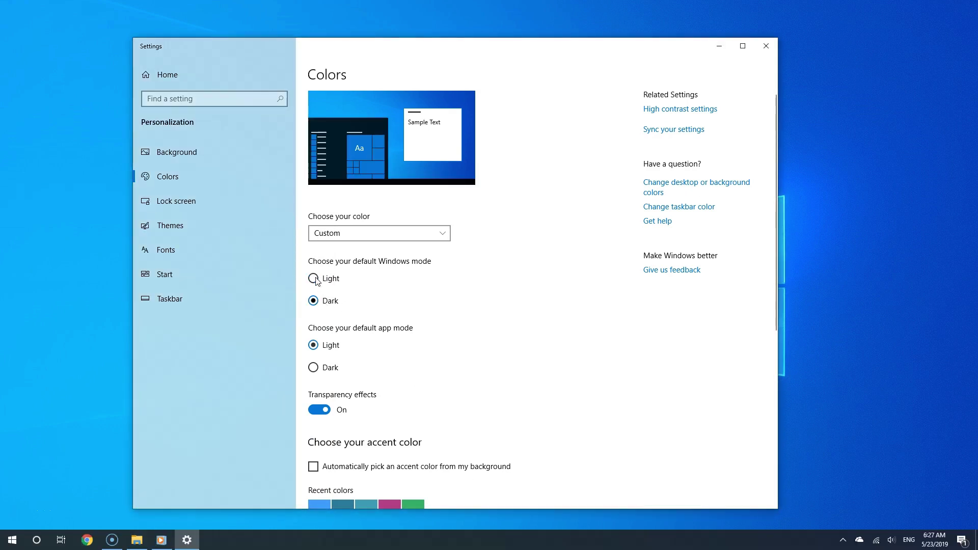
pyautogui.click(314, 278)
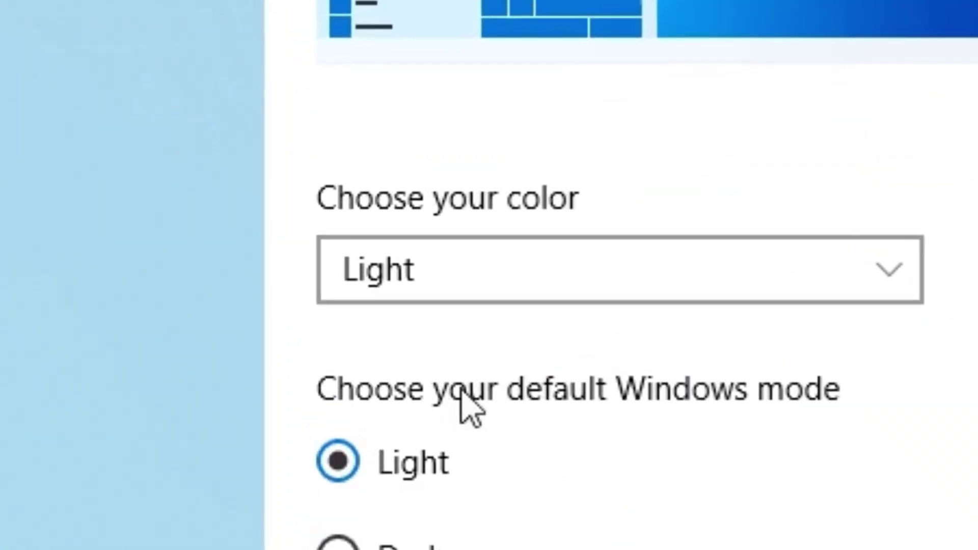
pyautogui.click(847, 277)
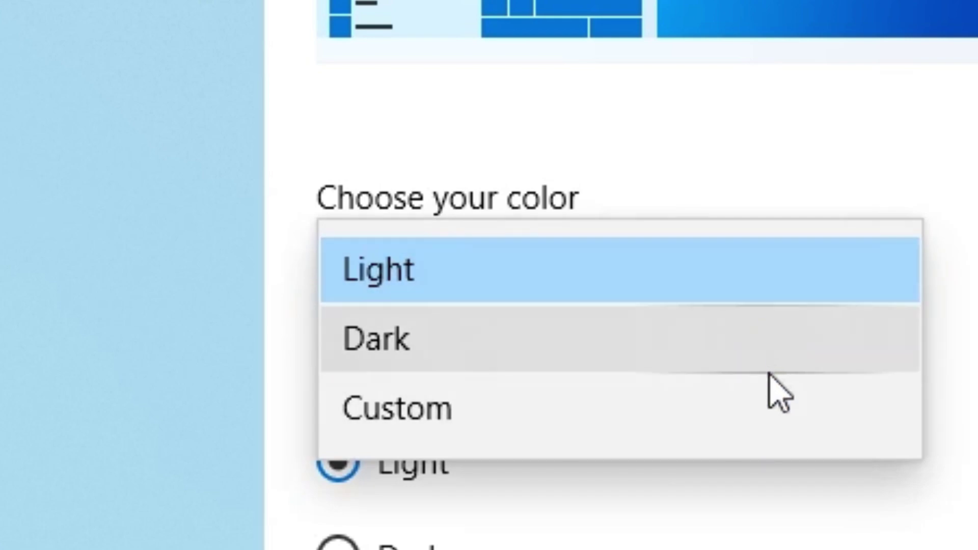
pyautogui.click(771, 288)
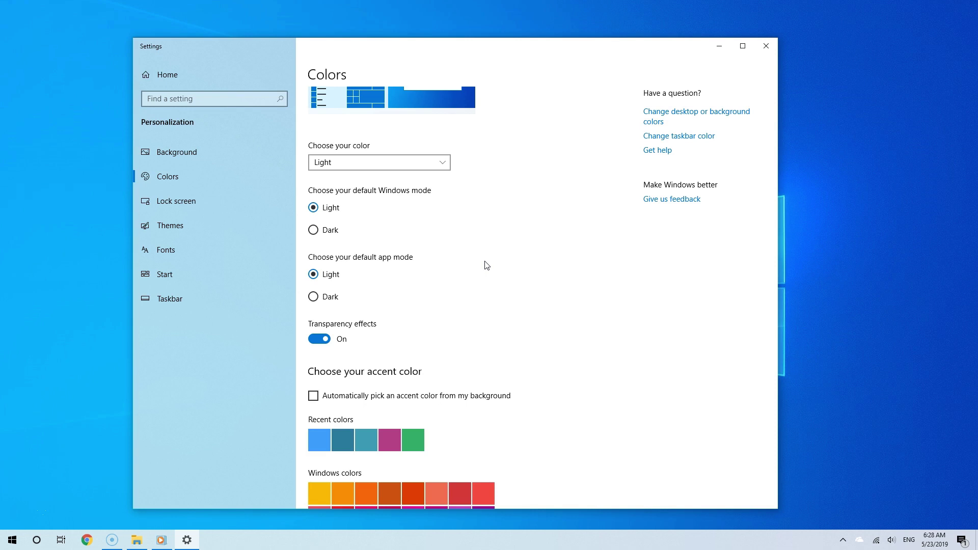
# - Try the title-bar accent colour toggle, leave it off, and snap Settings to the right half
pyautogui.scroll(-5, 483, 262)
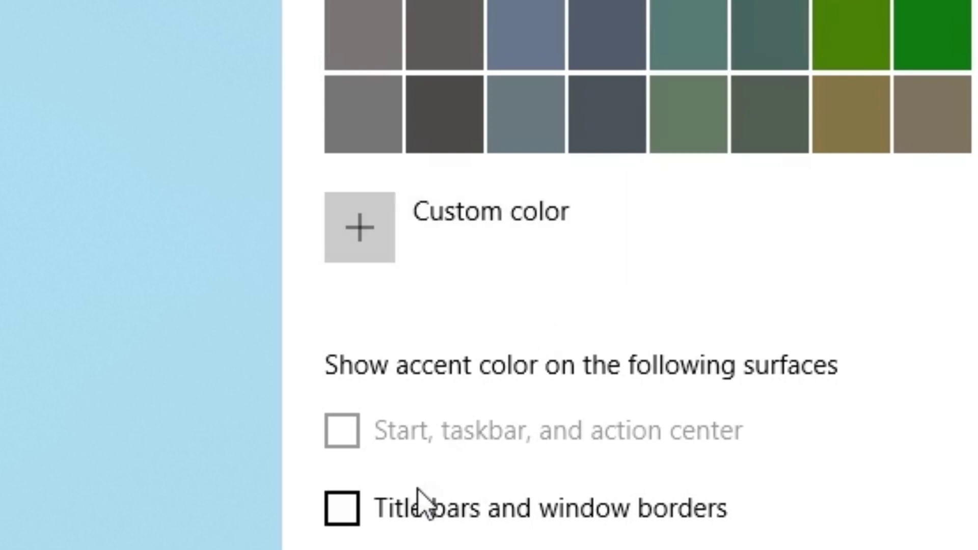
pyautogui.click(347, 518)
pyautogui.click(347, 518)
pyautogui.click(347, 518)
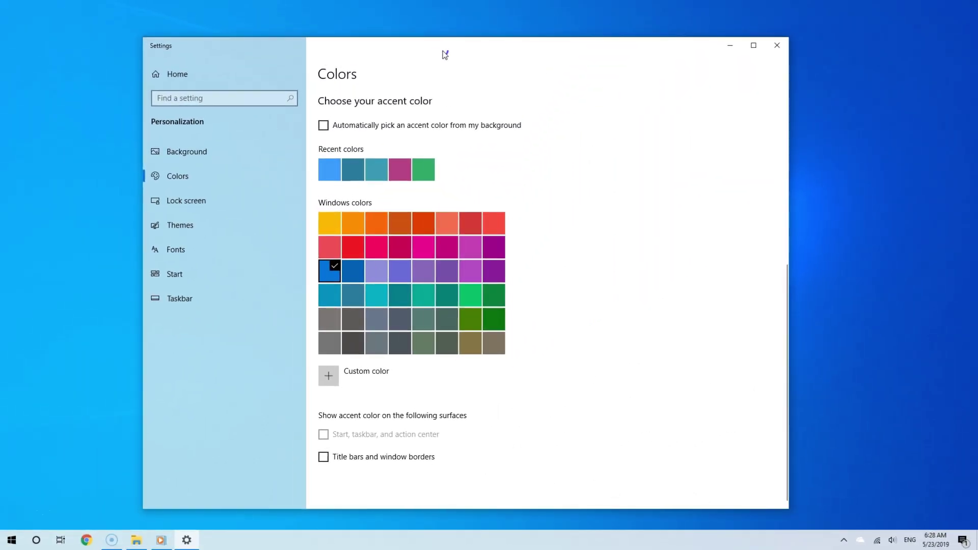
pyautogui.moveTo(444, 55); pyautogui.dragTo(975, 60)
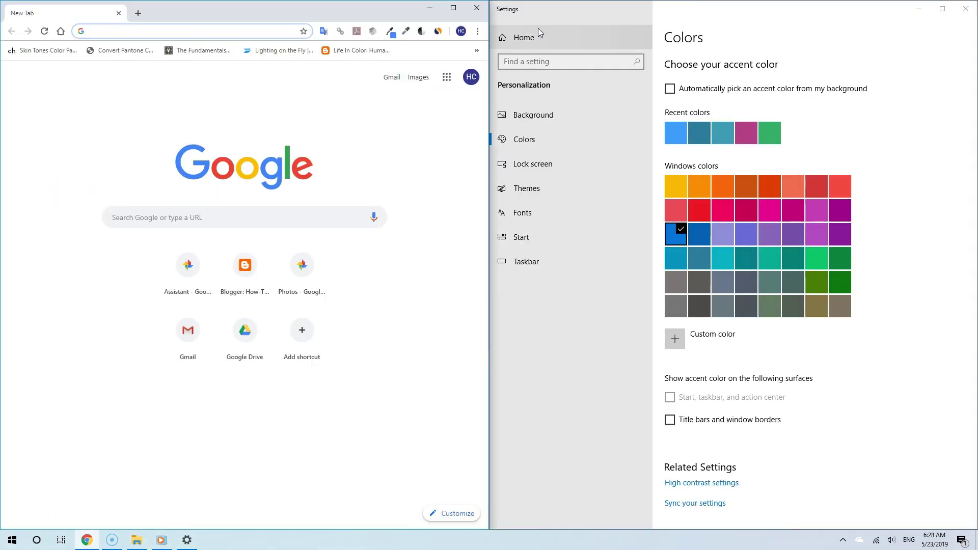
# - Turn on title-bar accent colour and preview it on the Chrome window
pyautogui.click(684, 28)
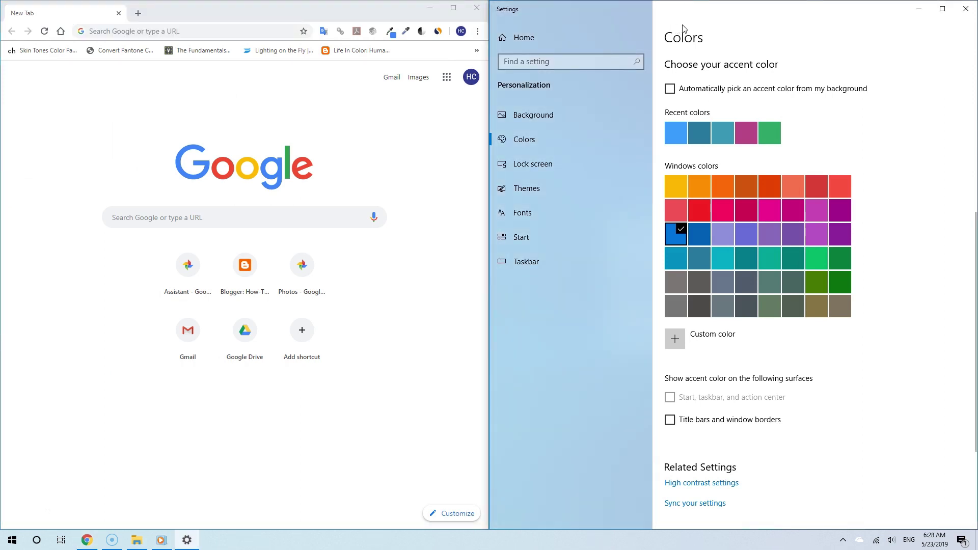
pyautogui.click(670, 420)
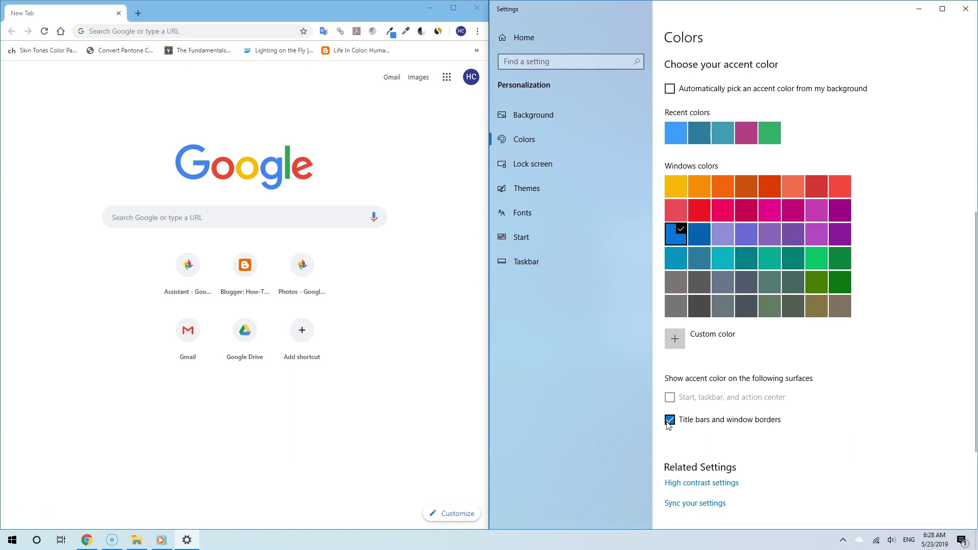
pyautogui.click(307, 8)
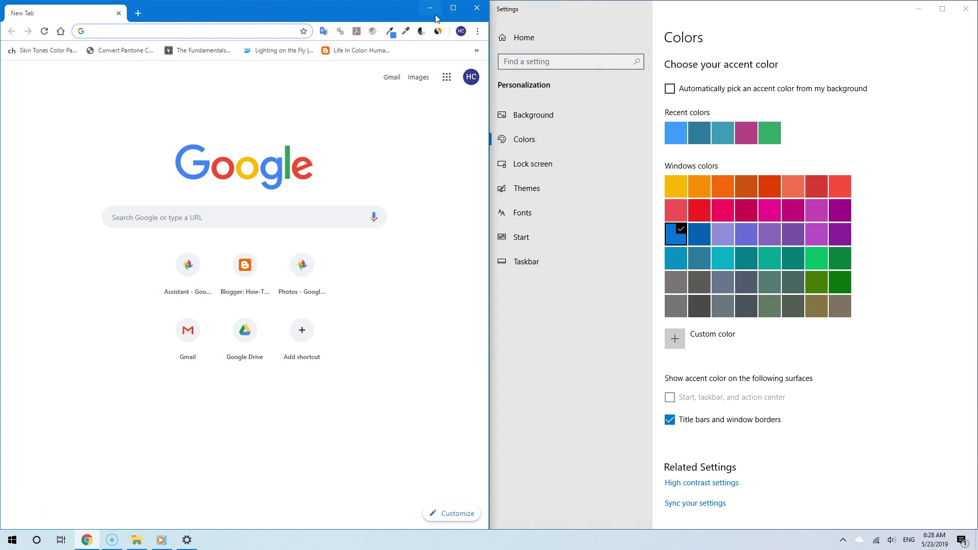
# - Compare title-bar accent on and off, leave it off, and bring Chrome to the front
pyautogui.click(669, 420)
pyautogui.click(669, 420)
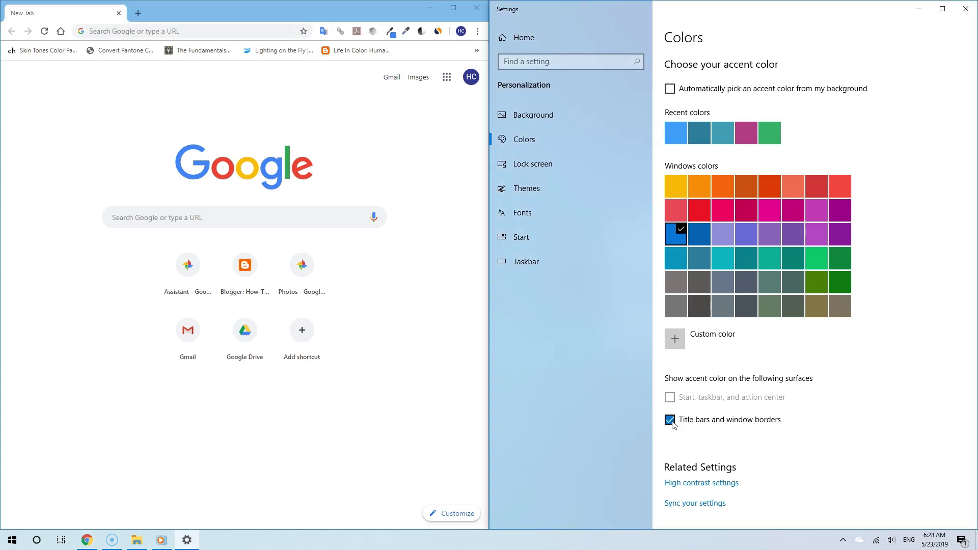
pyautogui.click(669, 421)
pyautogui.click(670, 420)
pyautogui.click(669, 420)
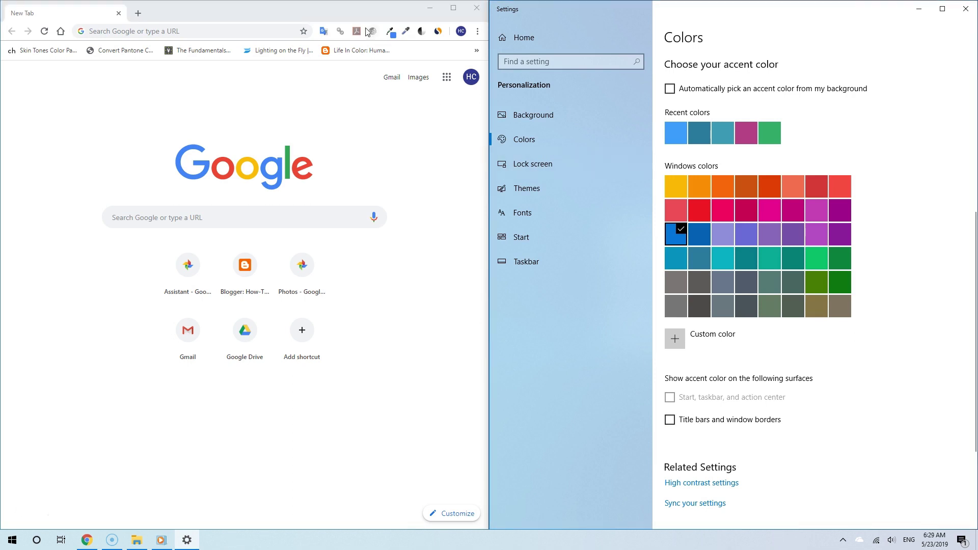
pyautogui.click(373, 11)
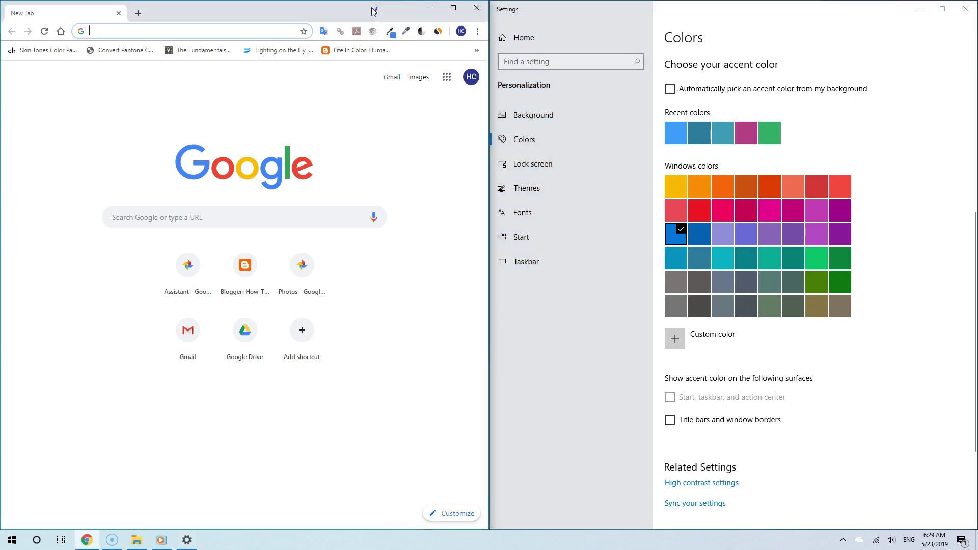
# - Close Chrome, centre Settings, and apply the Cool blue accent, checking it on Start
pyautogui.click(471, 12)
pyautogui.moveTo(668, 18); pyautogui.dragTo(565, 46)
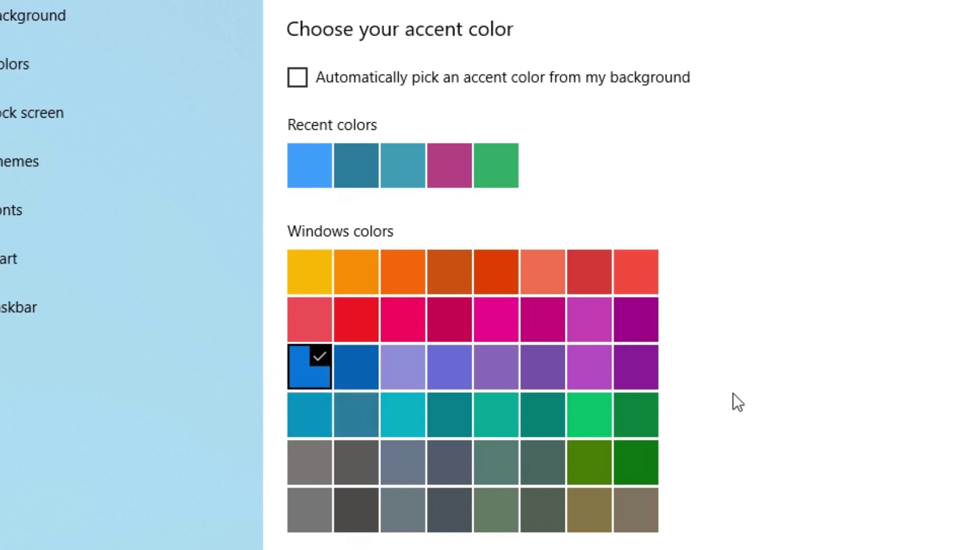
pyautogui.click(357, 426)
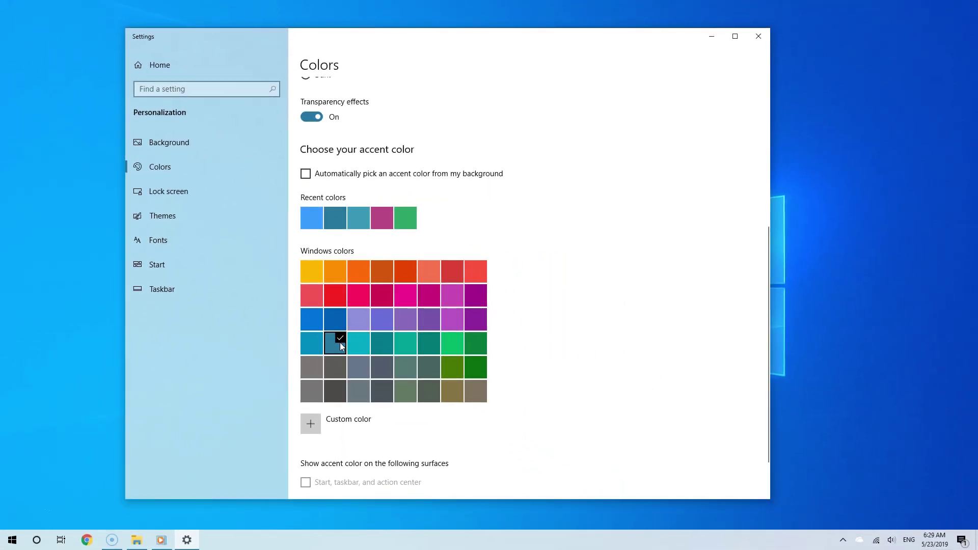
pyautogui.click(13, 540)
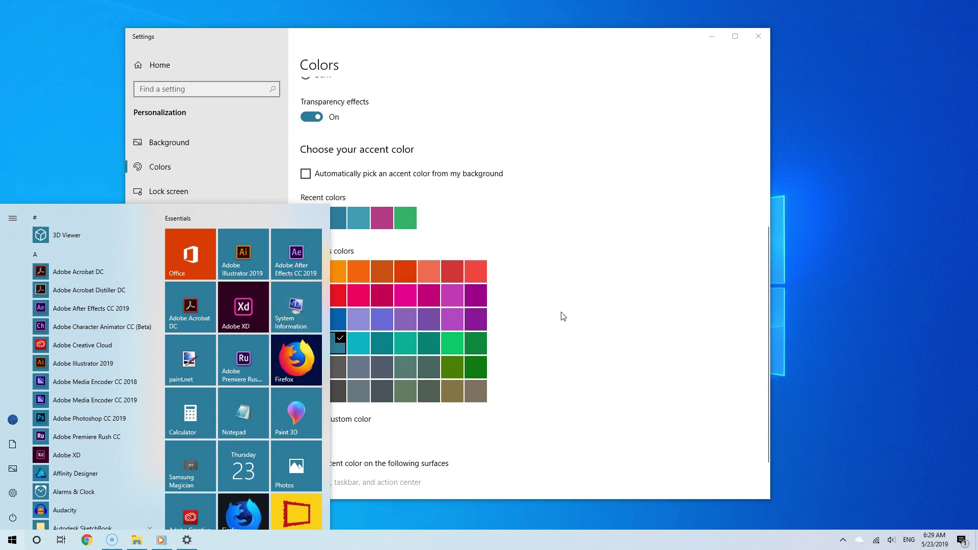
pyautogui.click(553, 324)
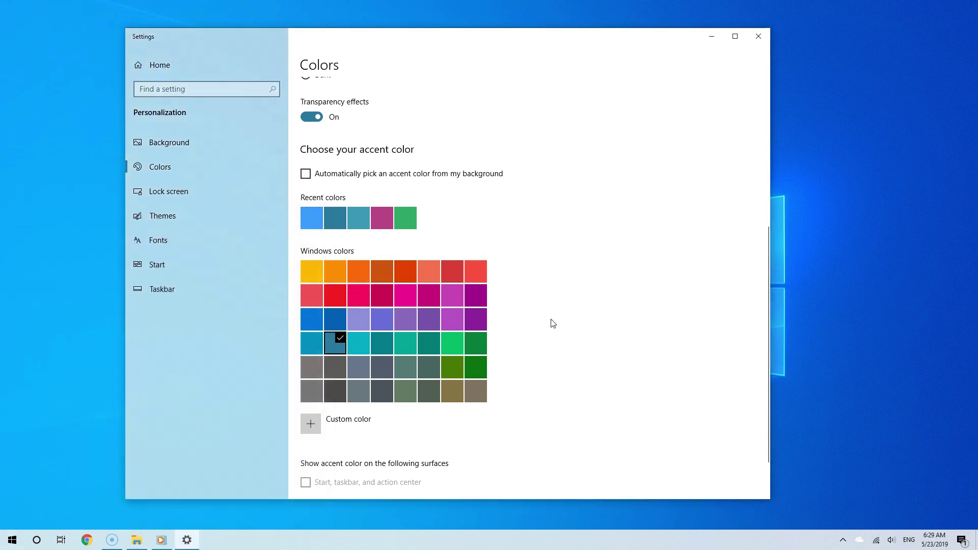
pyautogui.scroll(-2, 552, 323)
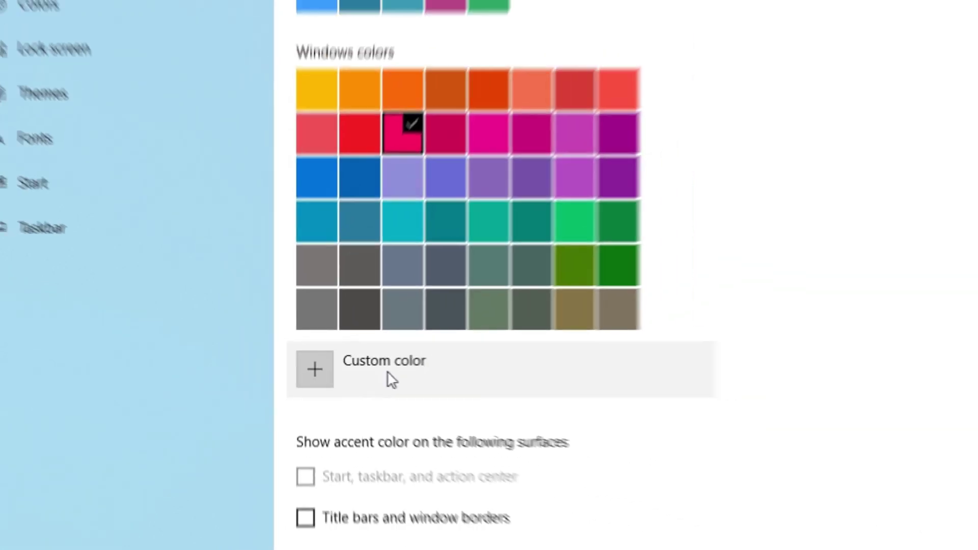
# - Create and apply a custom soft red accent colour, darkened slightly to value 71
pyautogui.click(391, 379)
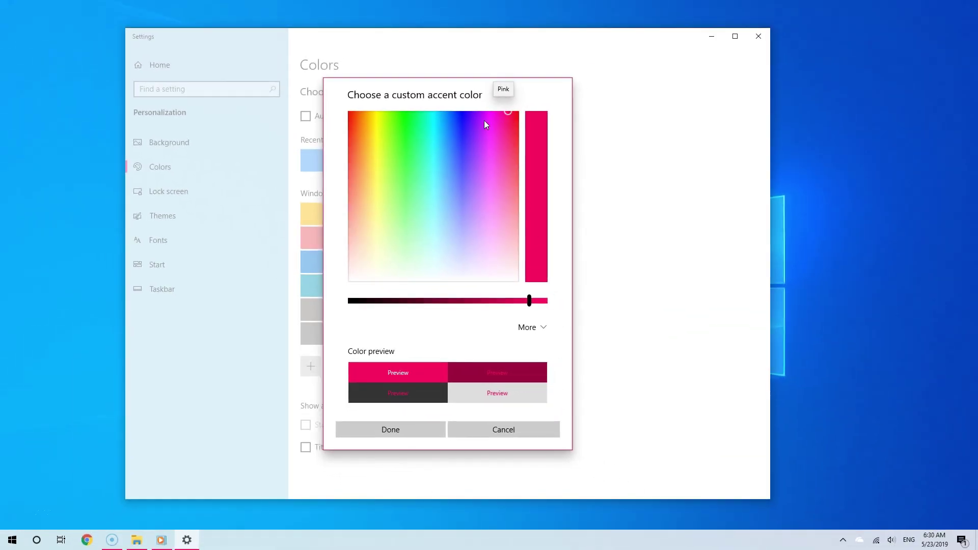
pyautogui.moveTo(505, 117)
pyautogui.mouseDown()
pyautogui.moveTo(475, 154)
pyautogui.moveTo(410, 174)
pyautogui.moveTo(426, 152)
pyautogui.moveTo(437, 171)
pyautogui.moveTo(500, 163)
pyautogui.moveTo(512, 129)
pyautogui.mouseUp()
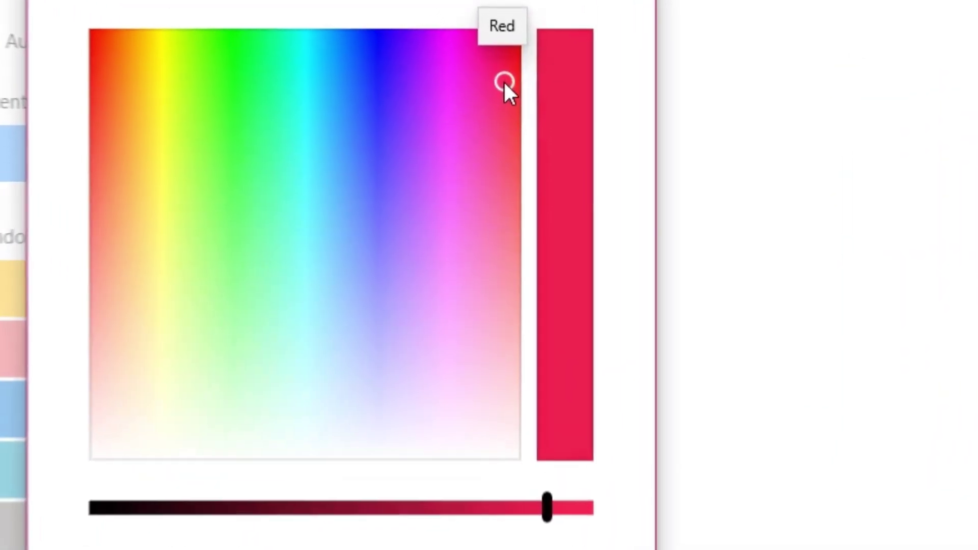
pyautogui.moveTo(504, 82); pyautogui.dragTo(506, 163)
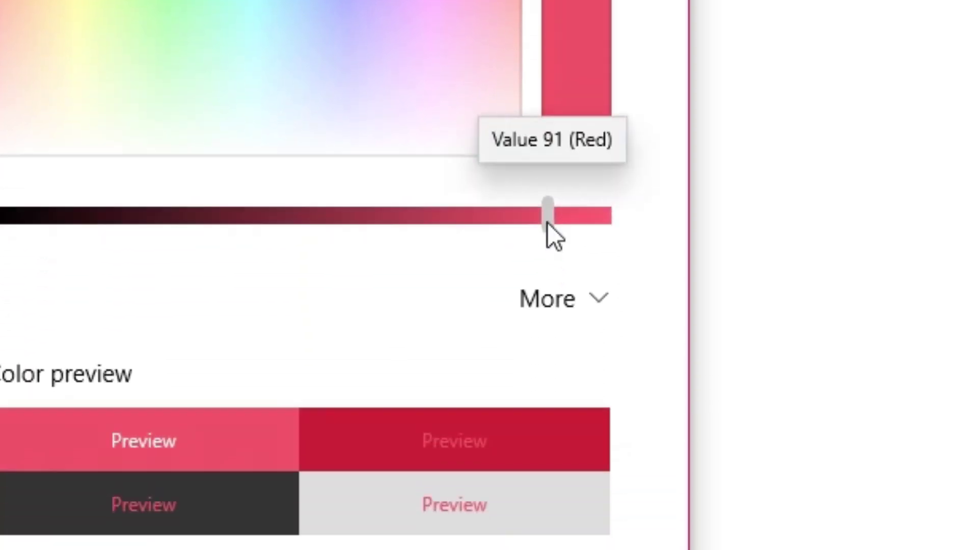
pyautogui.moveTo(548, 222); pyautogui.dragTo(425, 235)
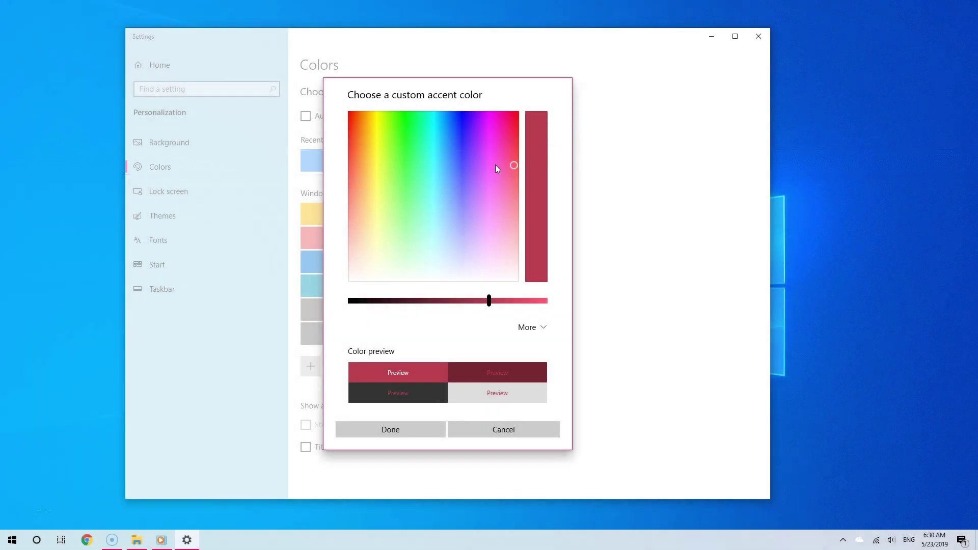
pyautogui.click(416, 431)
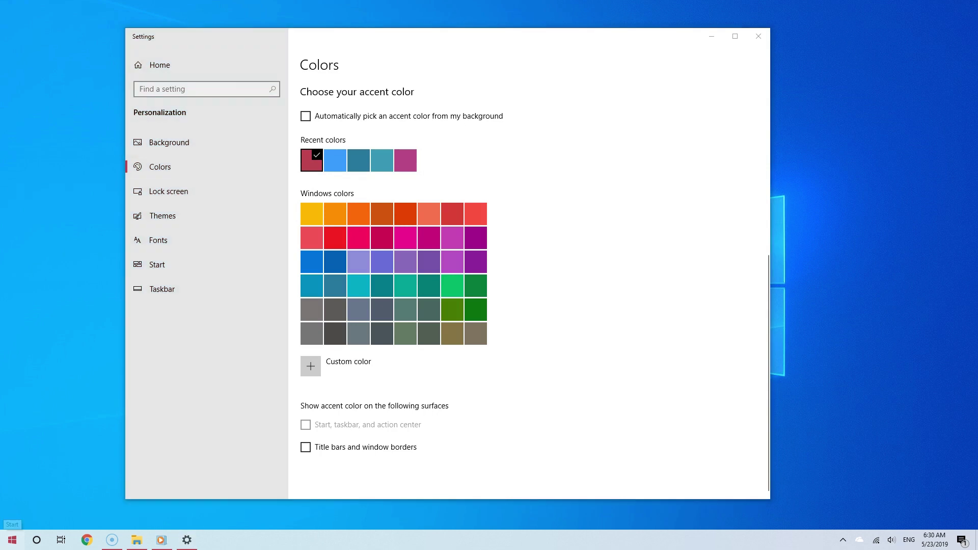
# - Check the red accent on the Start menu, then apply a custom teal accent
pyautogui.click(13, 540)
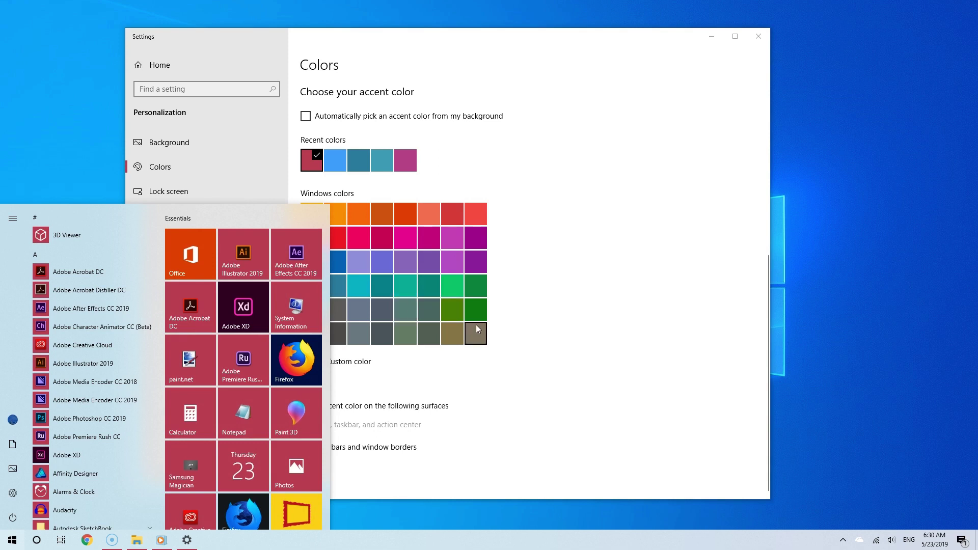
pyautogui.click(533, 297)
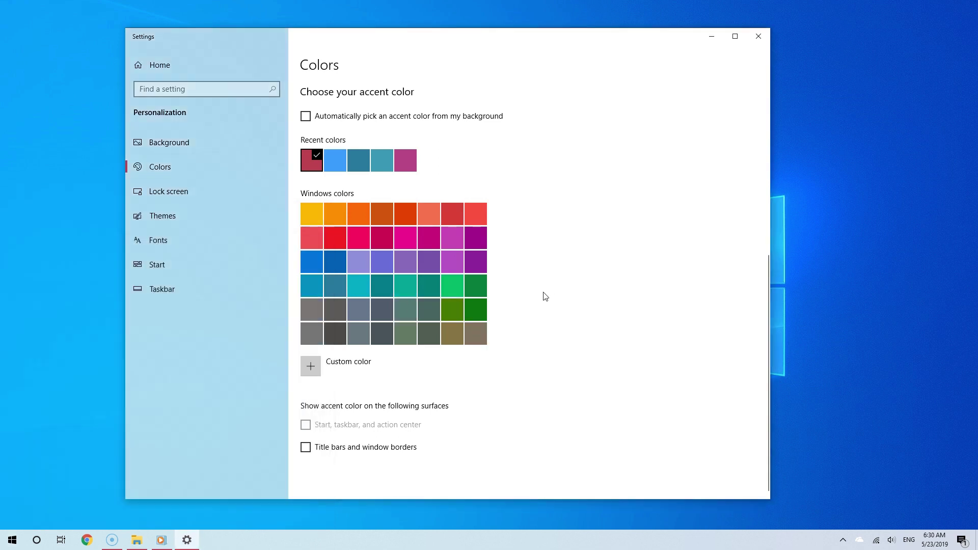
pyautogui.click(376, 367)
pyautogui.moveTo(492, 157); pyautogui.dragTo(395, 158)
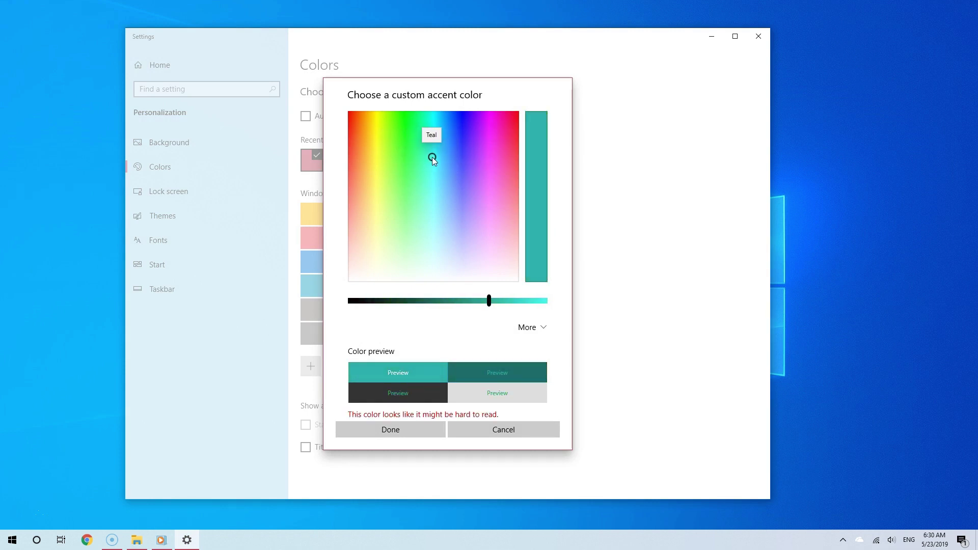
pyautogui.click(350, 432)
# - Check the teal accent on Start, then reopen the custom picker and try purple
pyautogui.click(13, 539)
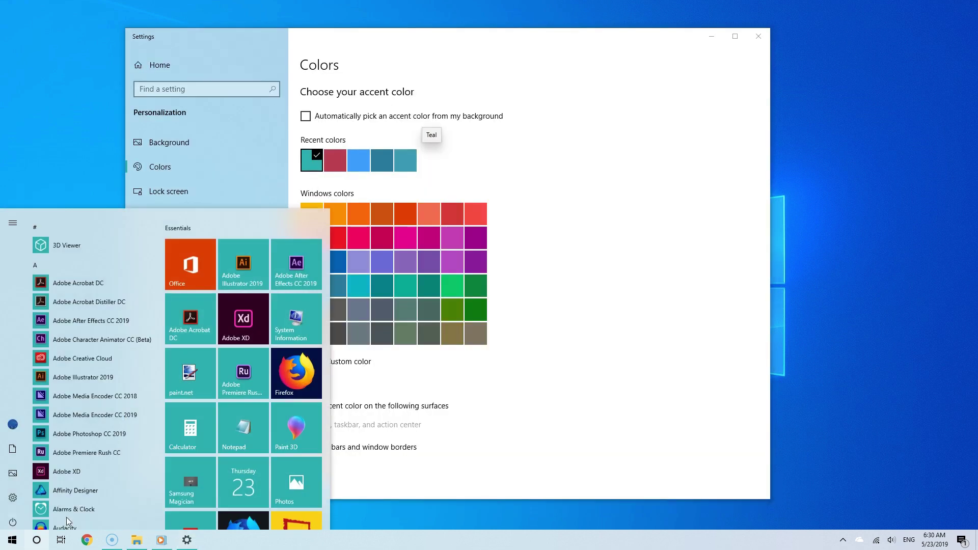
pyautogui.scroll(-3, 296, 287)
pyautogui.scroll(5, 295, 288)
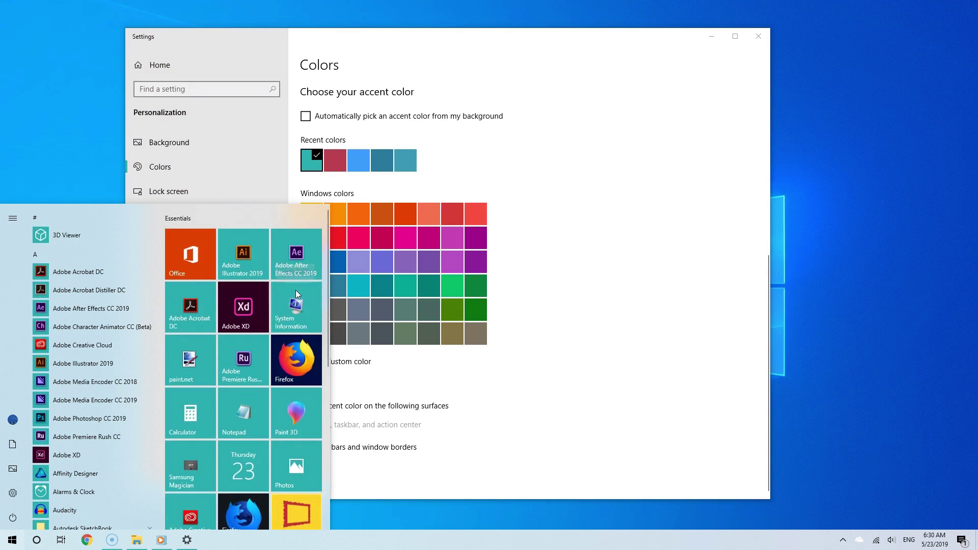
pyautogui.click(571, 276)
pyautogui.click(368, 368)
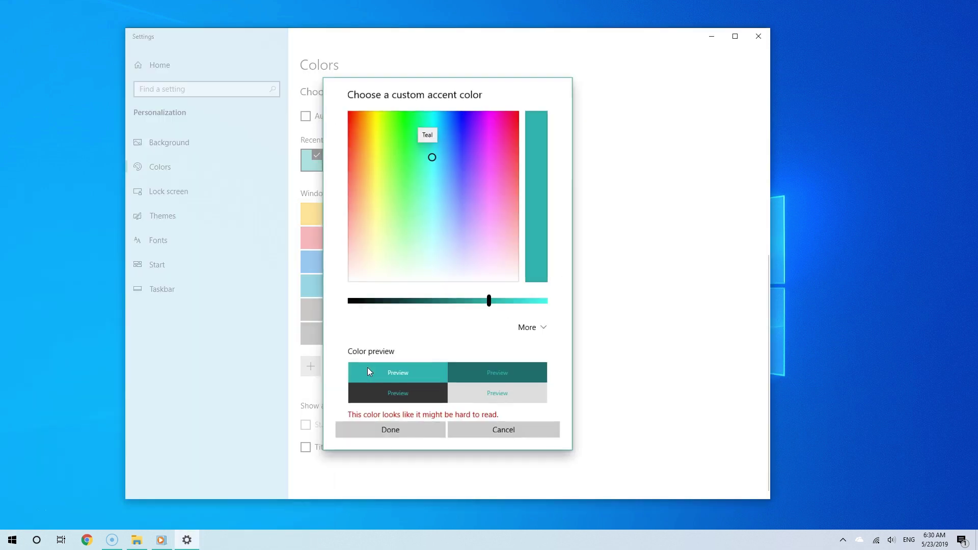
pyautogui.moveTo(446, 156); pyautogui.dragTo(470, 156)
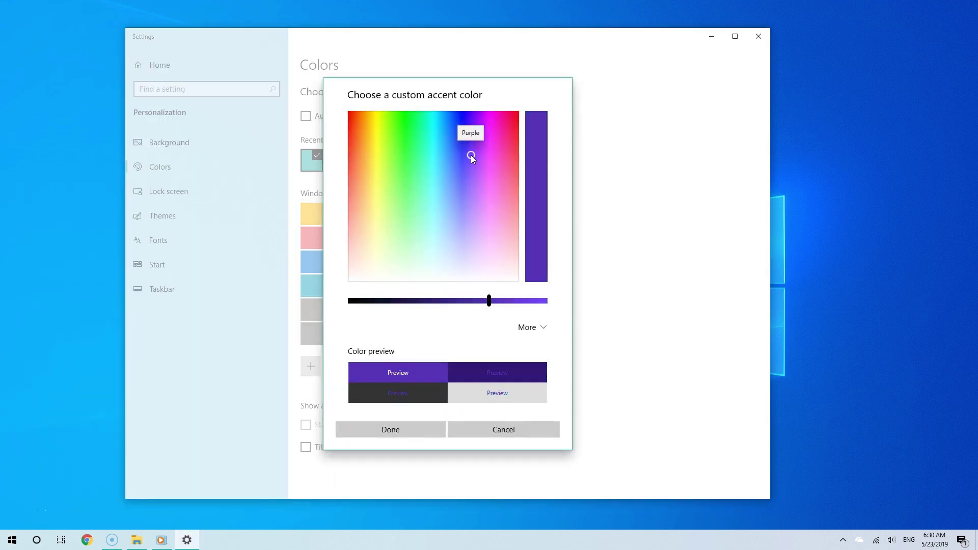